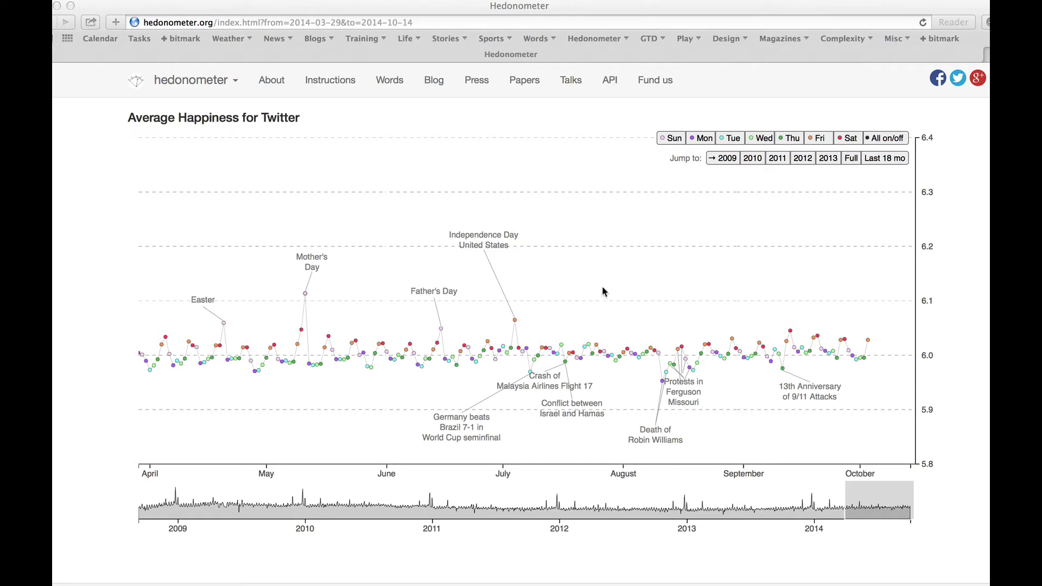
# - Focus the browser and bring up the Mother's Day, May 11, 2014 point details (happiness 6.11)
pyautogui.click(593, 296)
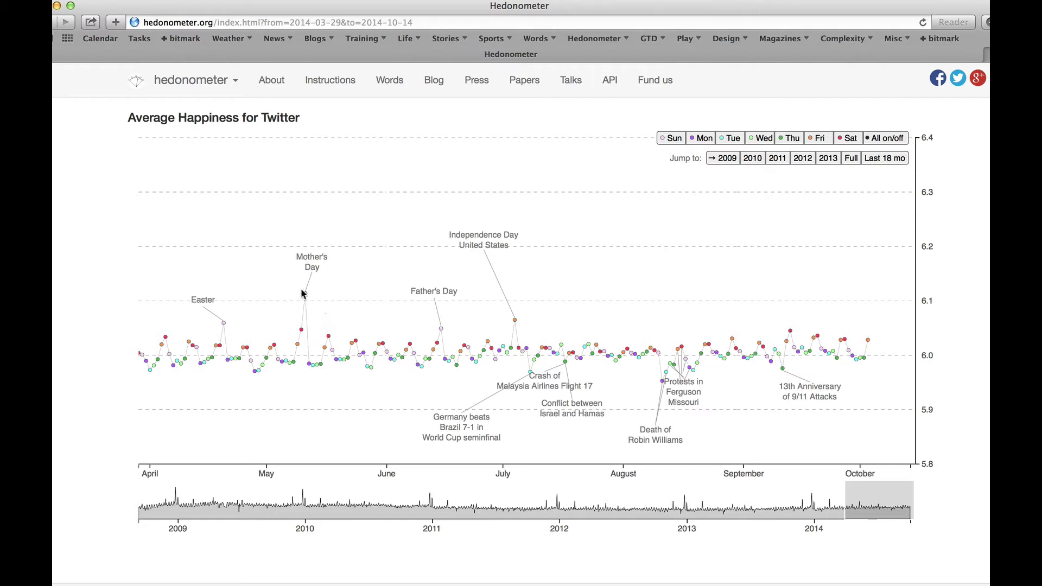
pyautogui.moveTo(305, 295)
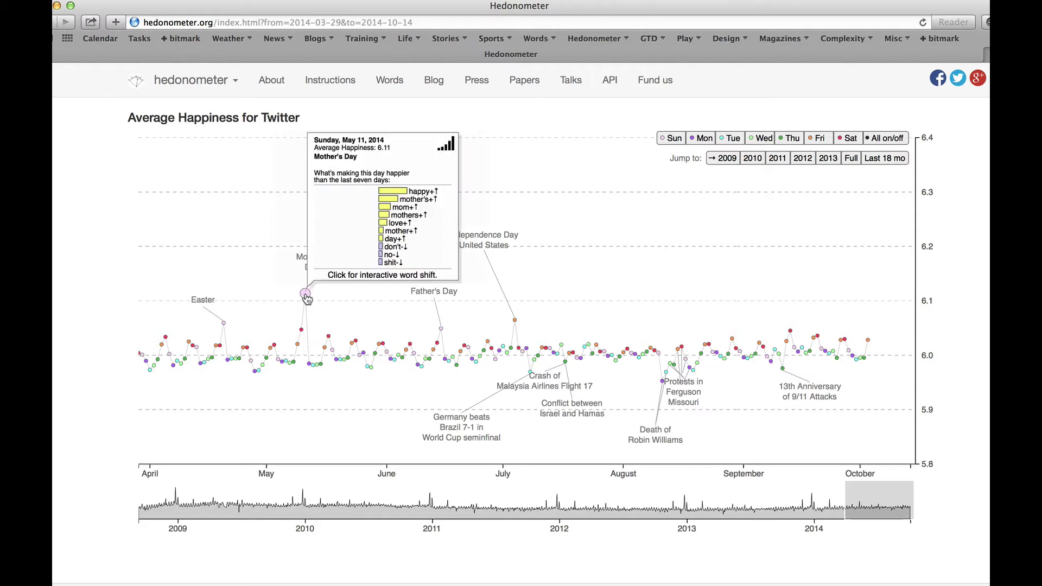
# - Open the Mother's Day word shift and filter it to positive words used more often (Σ+↑)
pyautogui.click(305, 296)
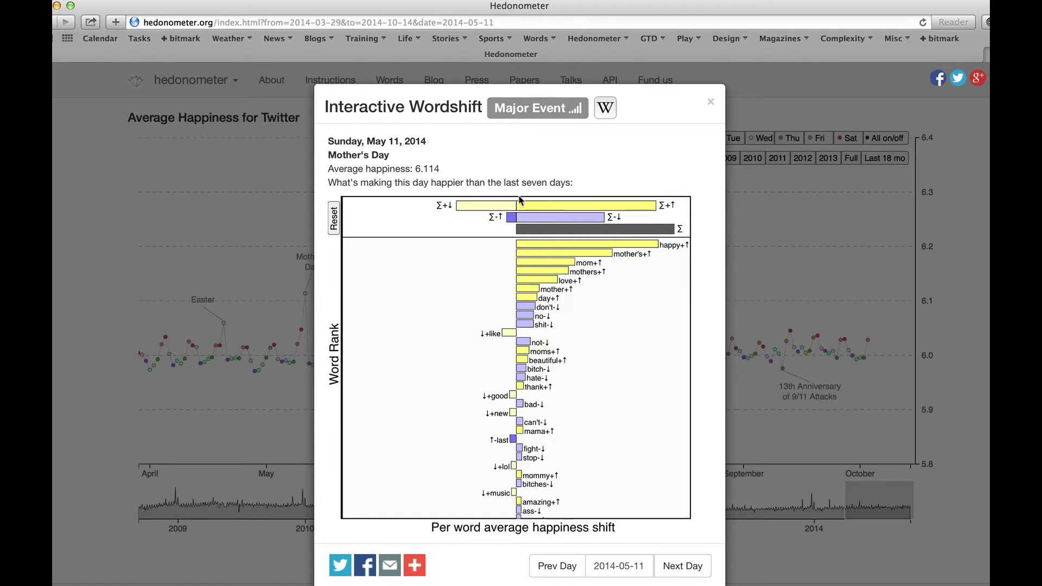
pyautogui.click(587, 208)
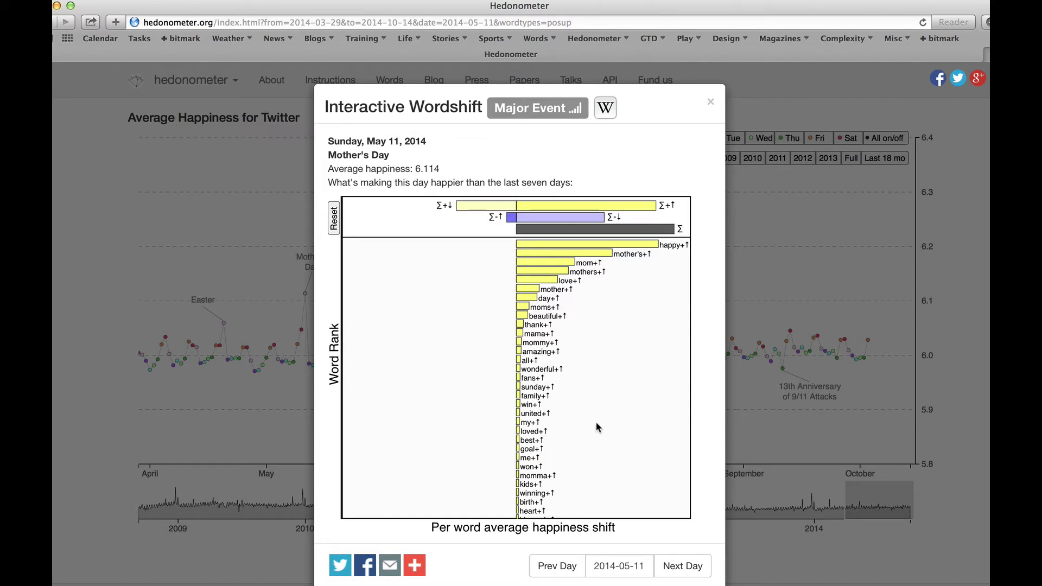
pyautogui.moveTo(596, 424); pyautogui.dragTo(589, 324)
pyautogui.moveTo(610, 460); pyautogui.dragTo(613, 367)
pyautogui.moveTo(611, 453); pyautogui.dragTo(589, 372)
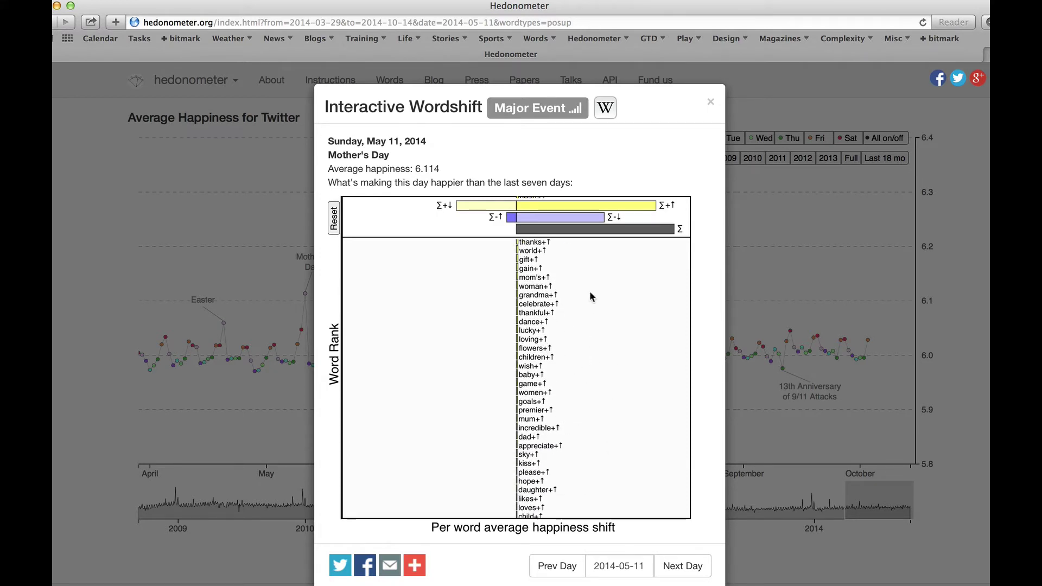
pyautogui.scroll(10, 591, 296)
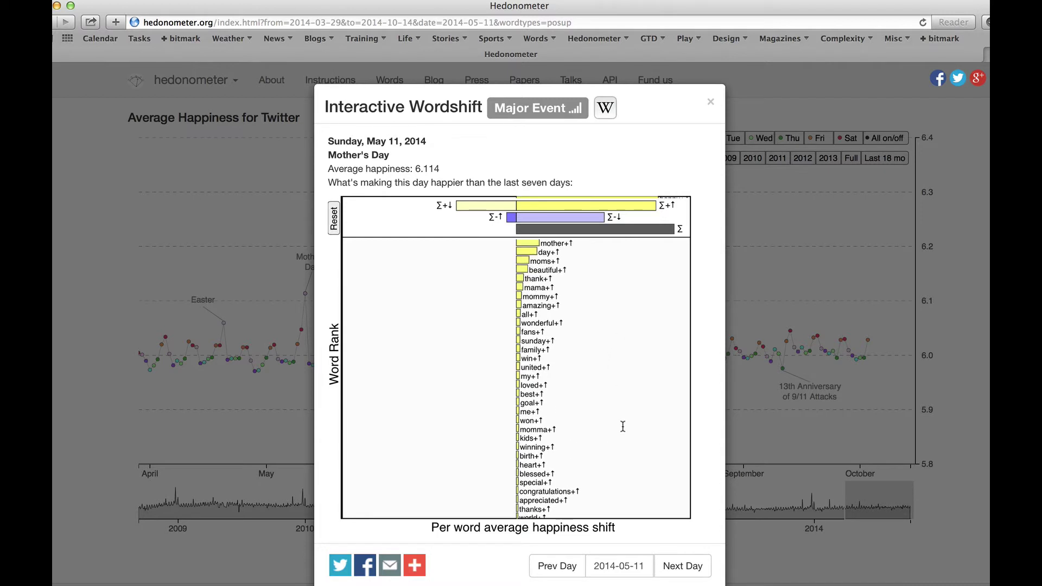
pyautogui.scroll(3, 646, 414)
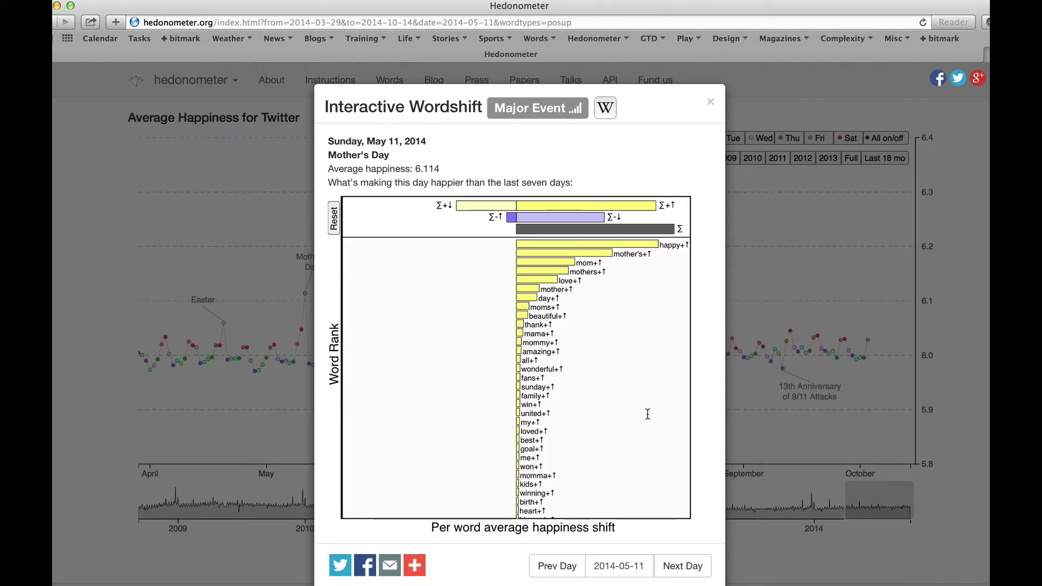
# - Filter the Mother's Day word shift to negative words used less often (Σ-↓) and scroll the list
pyautogui.click(595, 220)
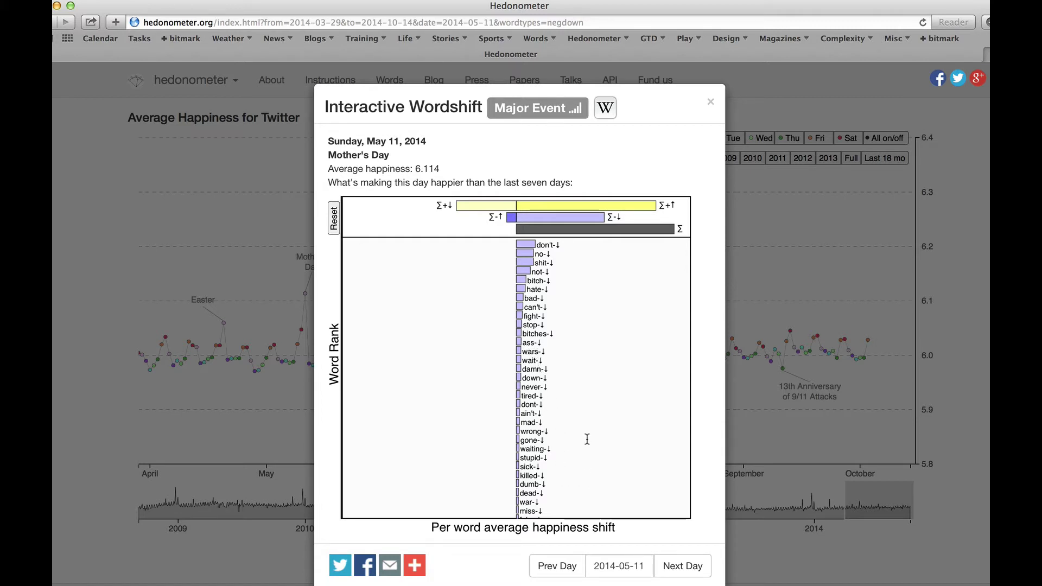
pyautogui.scroll(-2, 588, 356)
pyautogui.scroll(2, 584, 326)
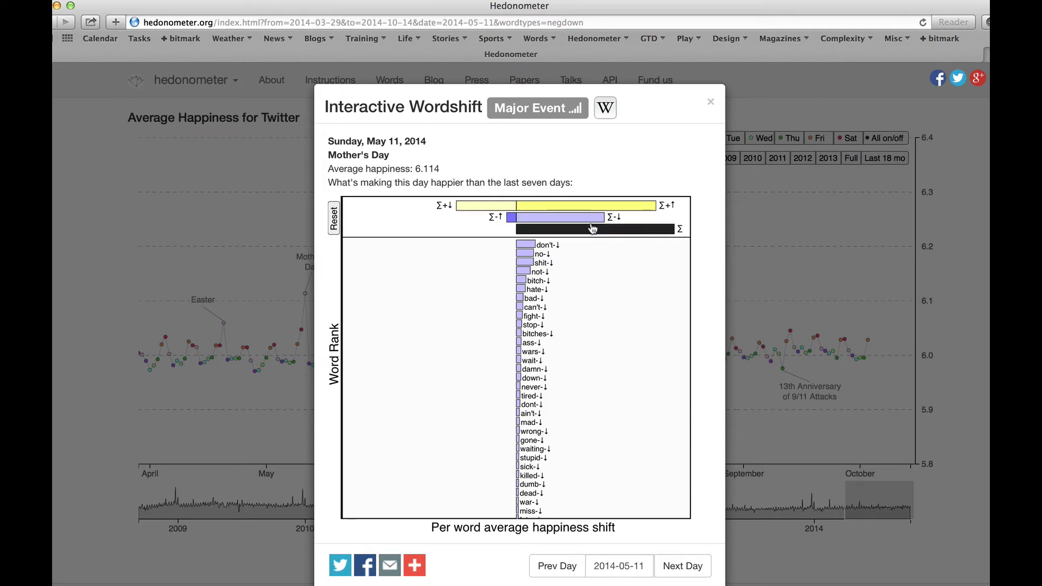
# - Show positive words used less often (Σ+↓), then switch to negative words used more often (Σ-↑)
pyautogui.click(500, 209)
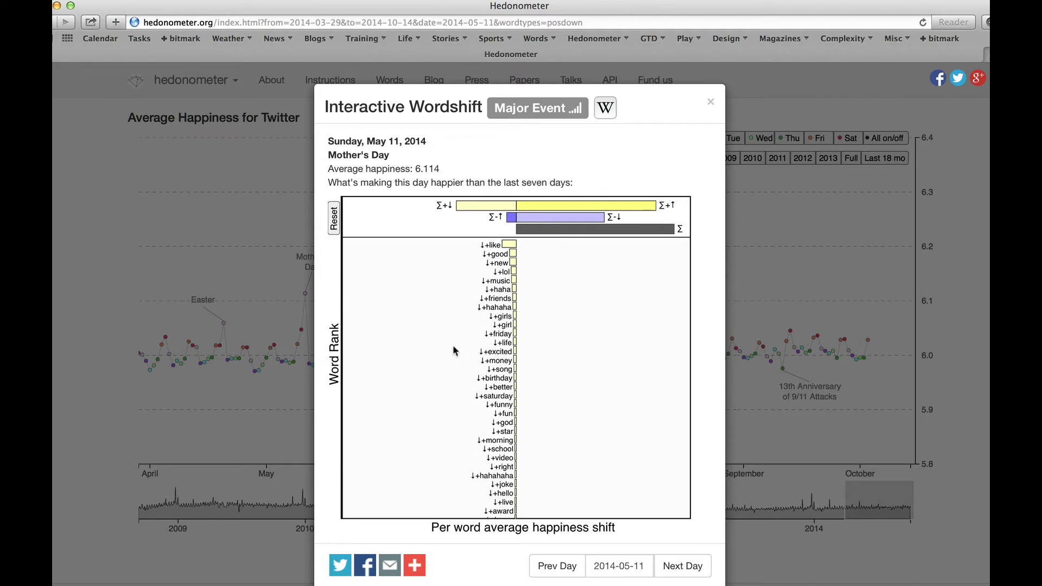
pyautogui.click(510, 219)
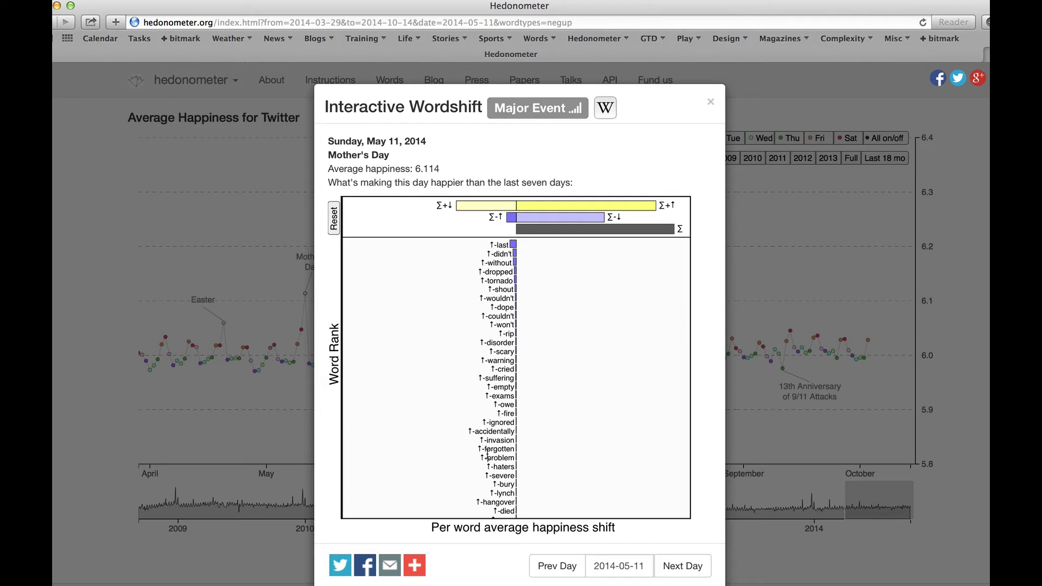
# - Restore all four word types with the Σ total bar and scroll through the mixed word list
pyautogui.click(649, 232)
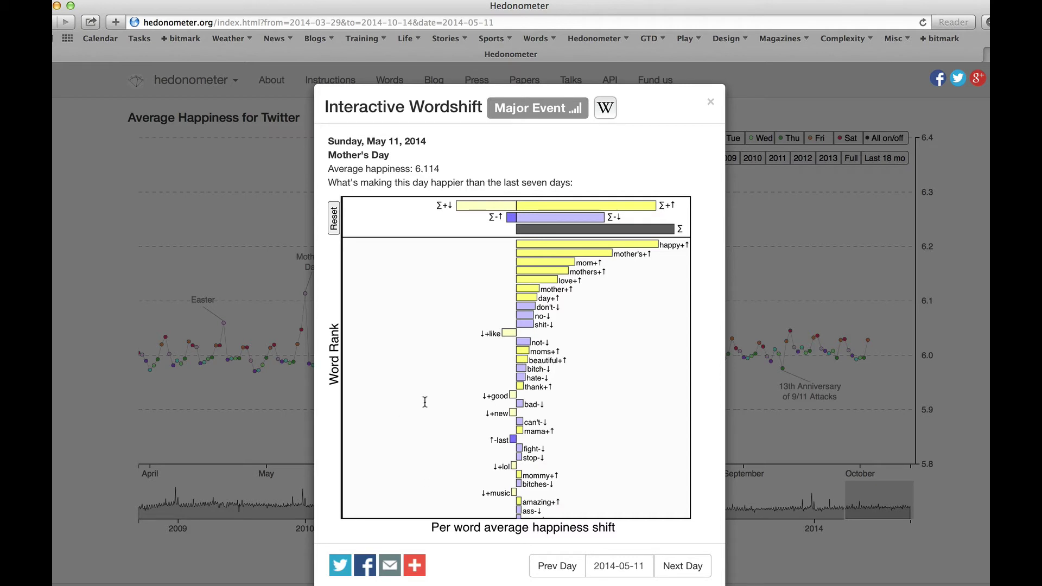
pyautogui.scroll(-3, 449, 399)
pyautogui.scroll(-4, 454, 304)
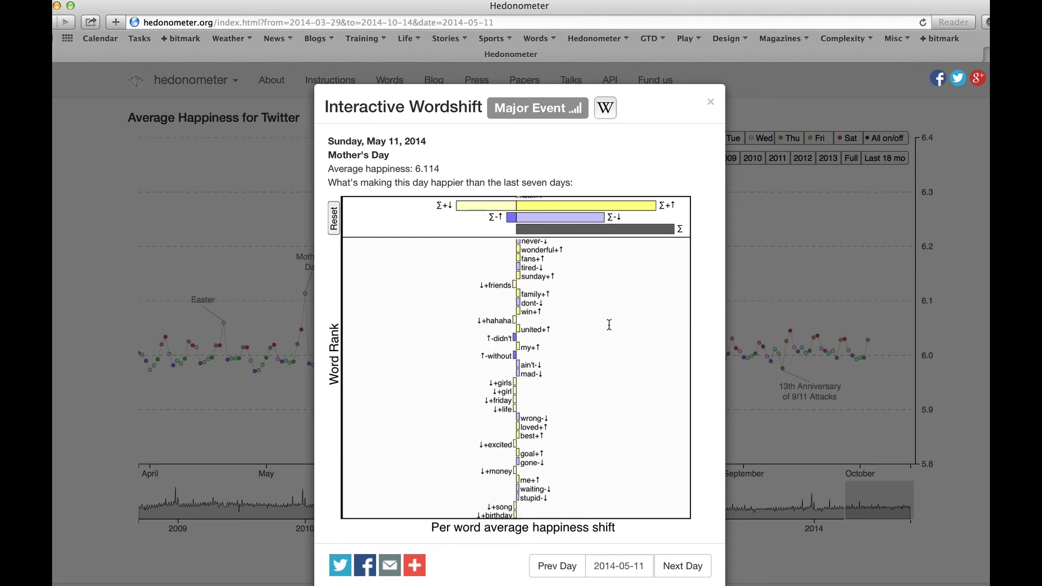
pyautogui.scroll(3, 597, 288)
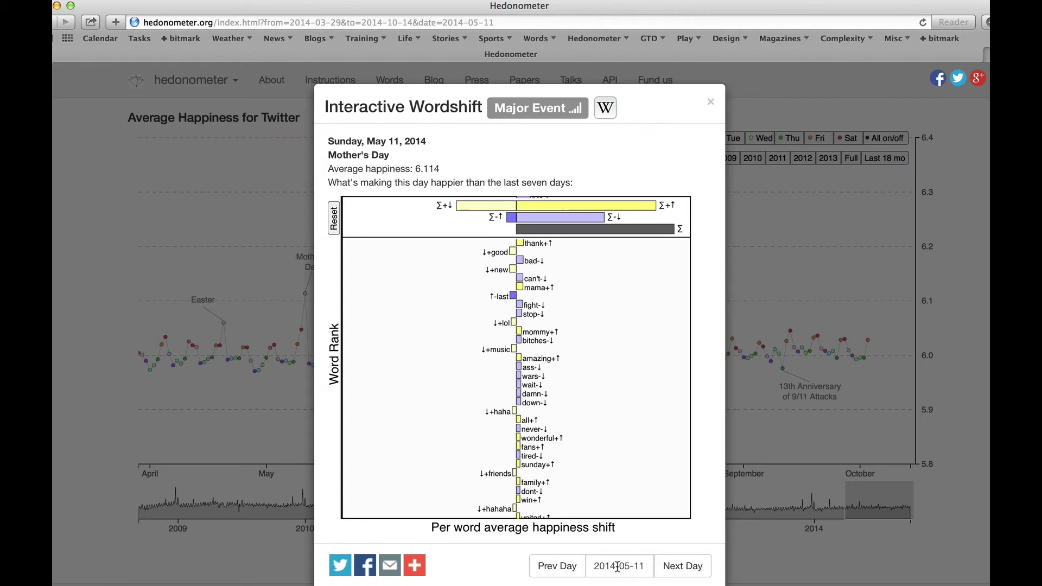
# - Advance the word shift to the following day, then close it and reopen Mother's Day from the chart
pyautogui.click(634, 571)
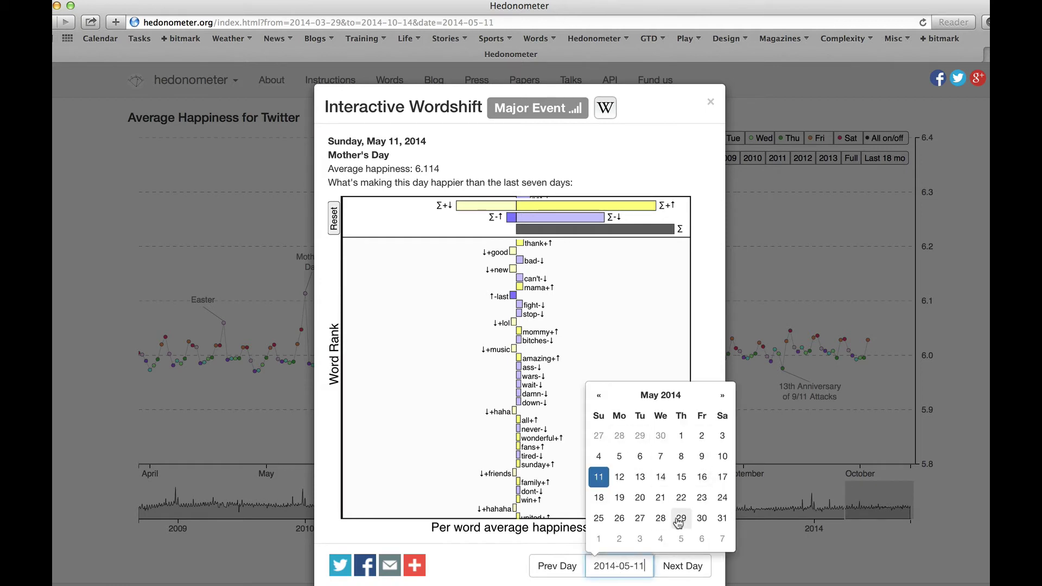
pyautogui.click(466, 489)
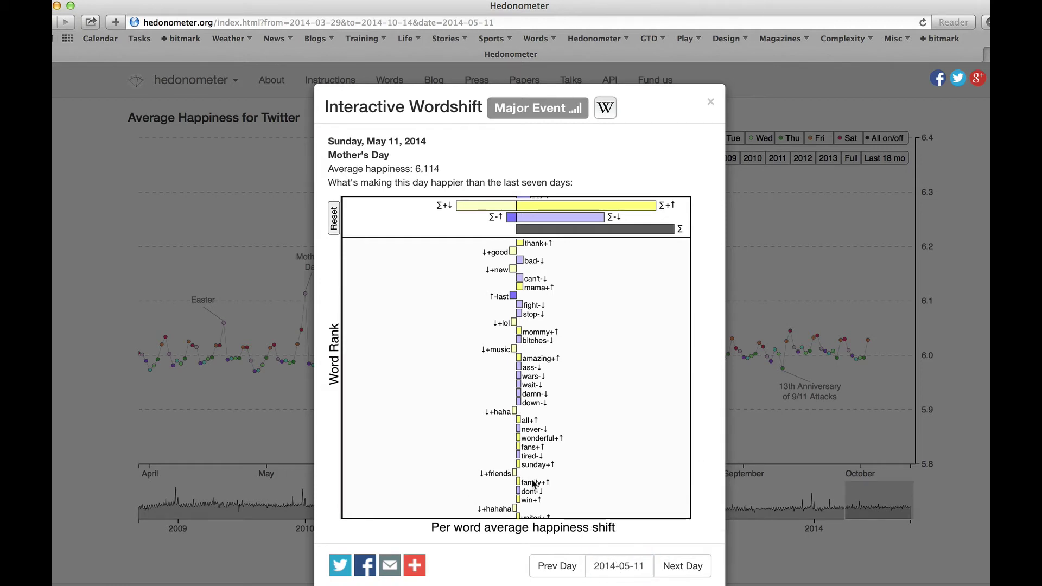
pyautogui.click(670, 565)
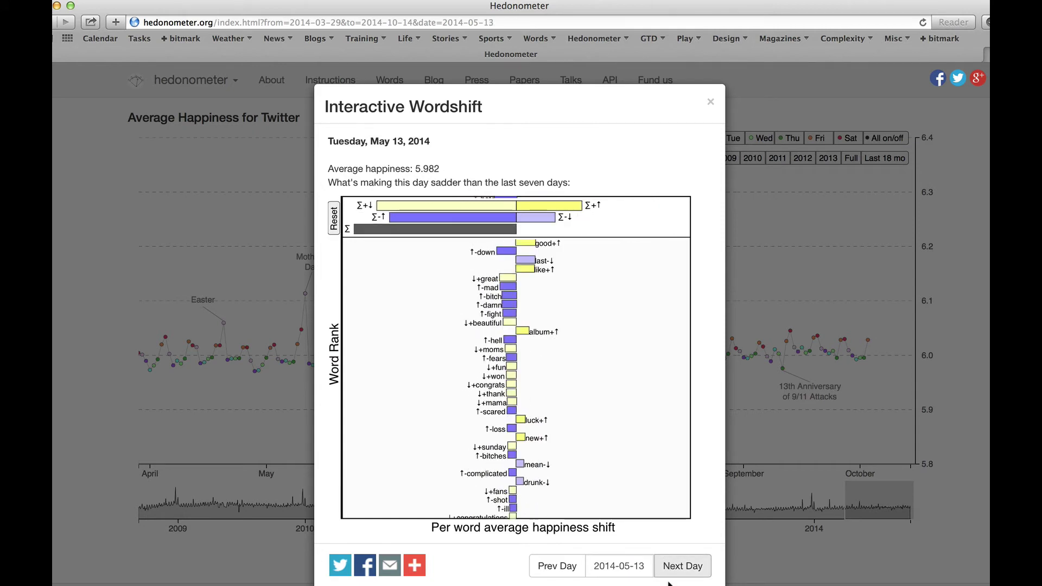
pyautogui.click(713, 103)
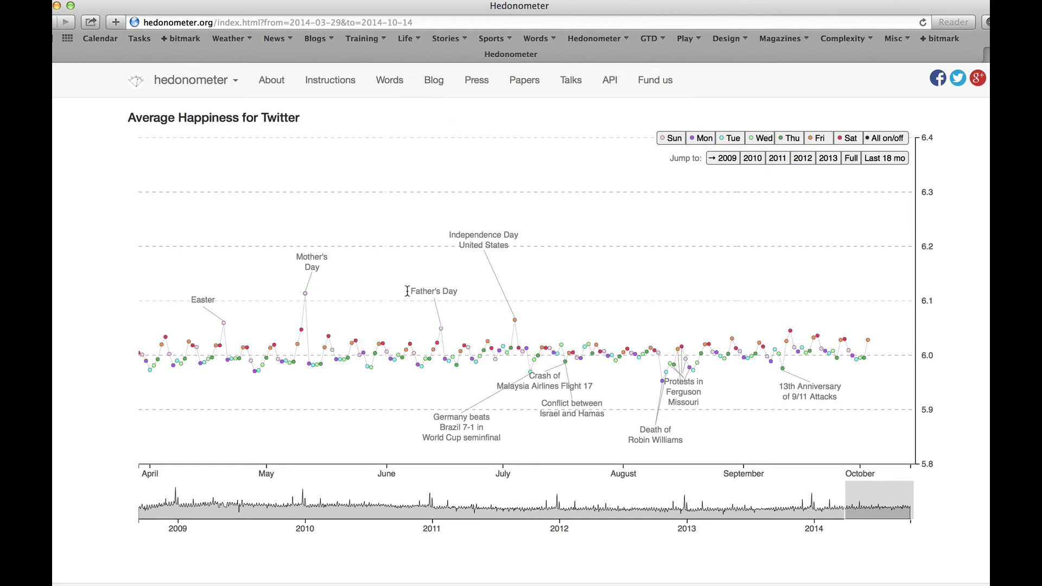
pyautogui.click(305, 294)
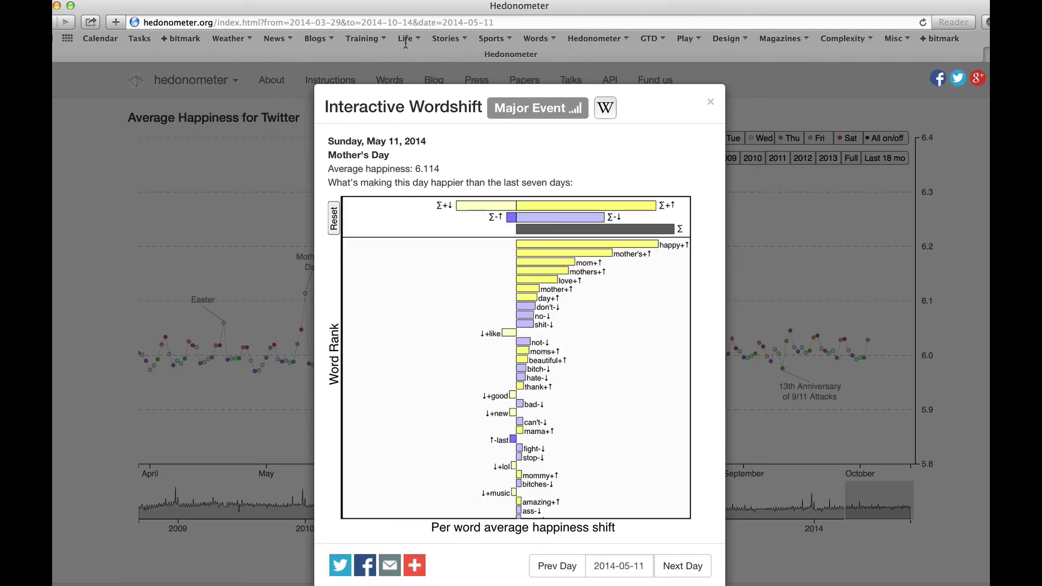
# - Select the page address, click away, and close the Mother's Day word shift popup
pyautogui.click(399, 23)
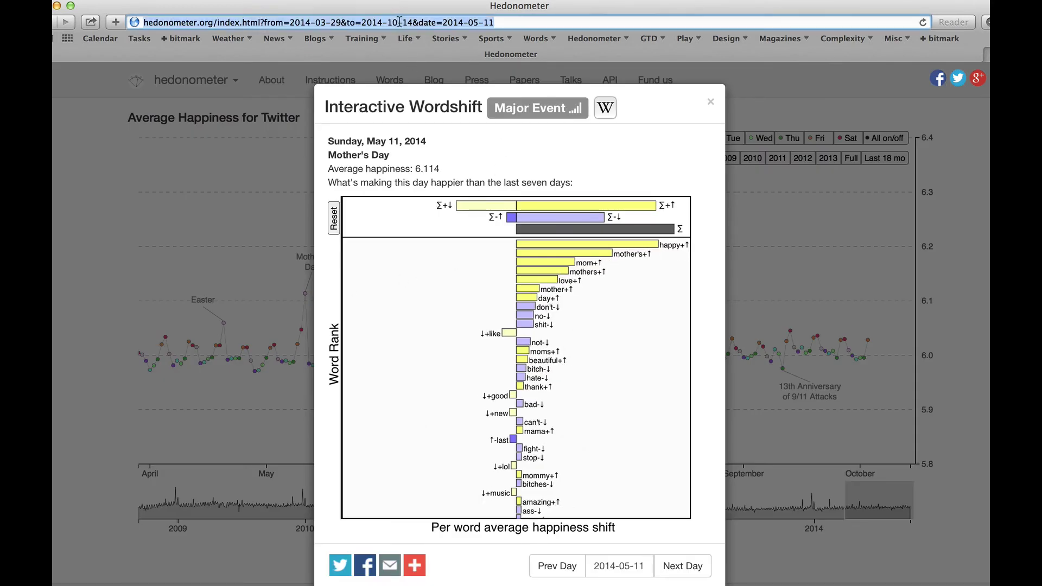
pyautogui.click(411, 564)
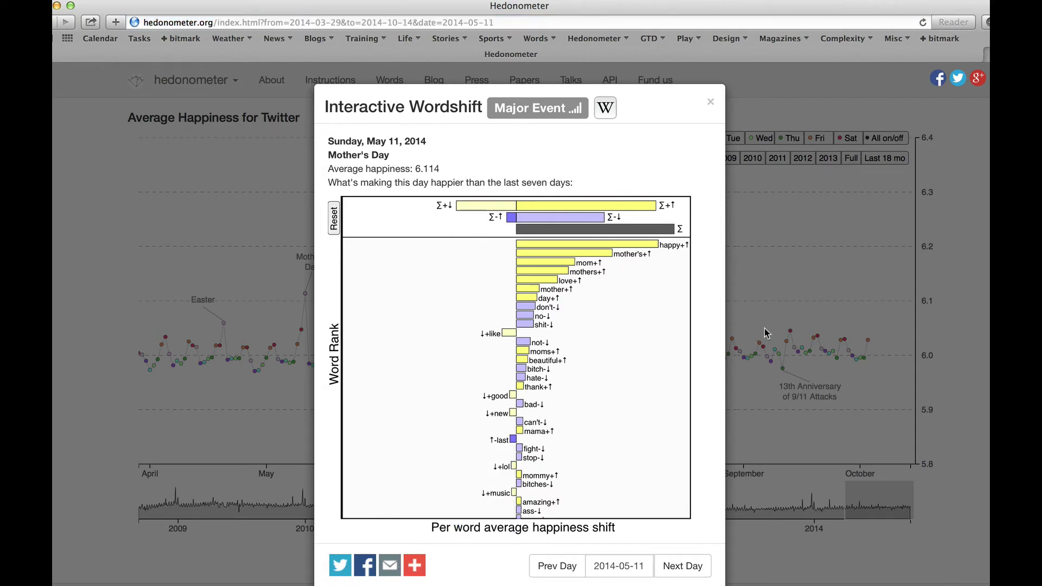
pyautogui.click(790, 288)
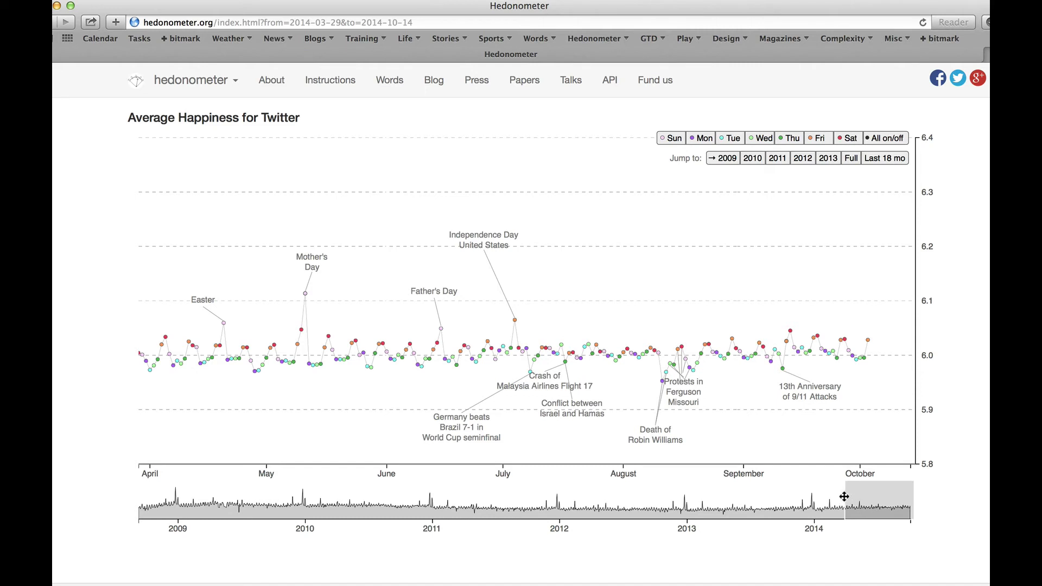
# - Drag the overview brush to start in July, then open the August 11, 2014 word shift
pyautogui.moveTo(845, 498); pyautogui.dragTo(887, 500)
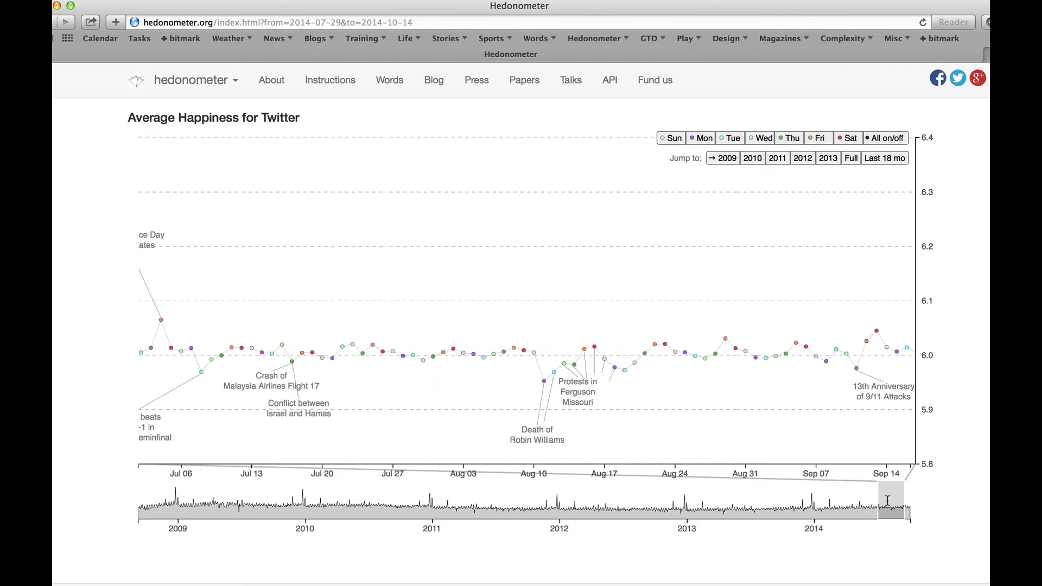
pyautogui.click(545, 383)
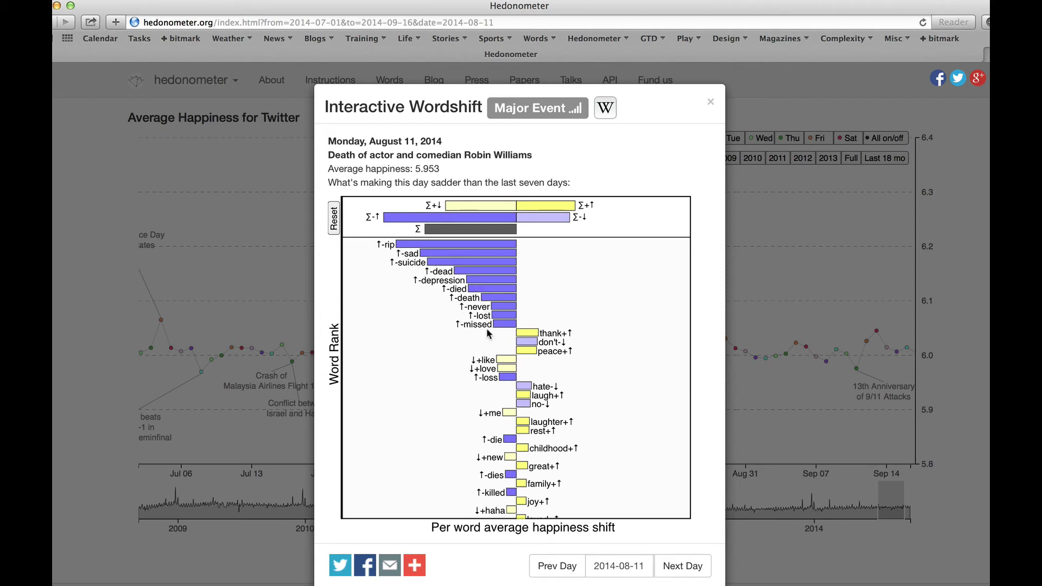
# - Show negative words used more (Σ-↑), scroll the list, then switch to positive words used more (Σ+↑)
pyautogui.click(458, 219)
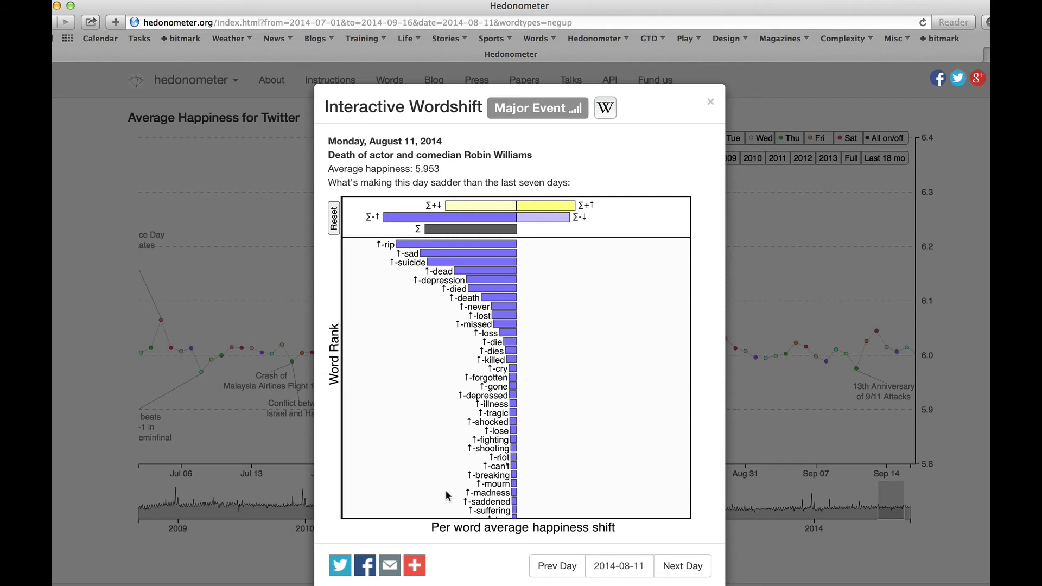
pyautogui.scroll(-5, 438, 456)
pyautogui.moveTo(444, 333); pyautogui.dragTo(446, 482)
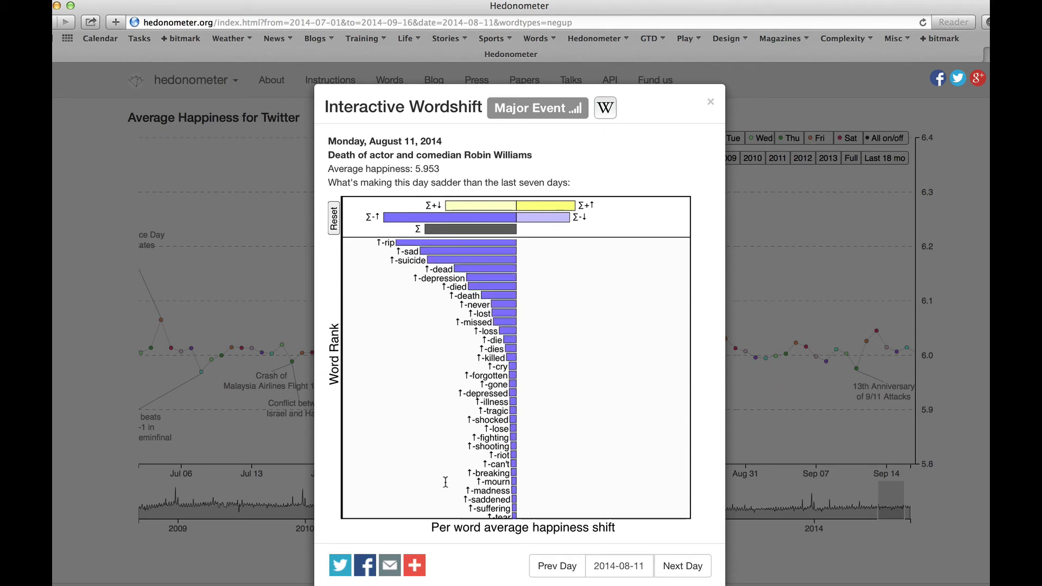
pyautogui.click(564, 207)
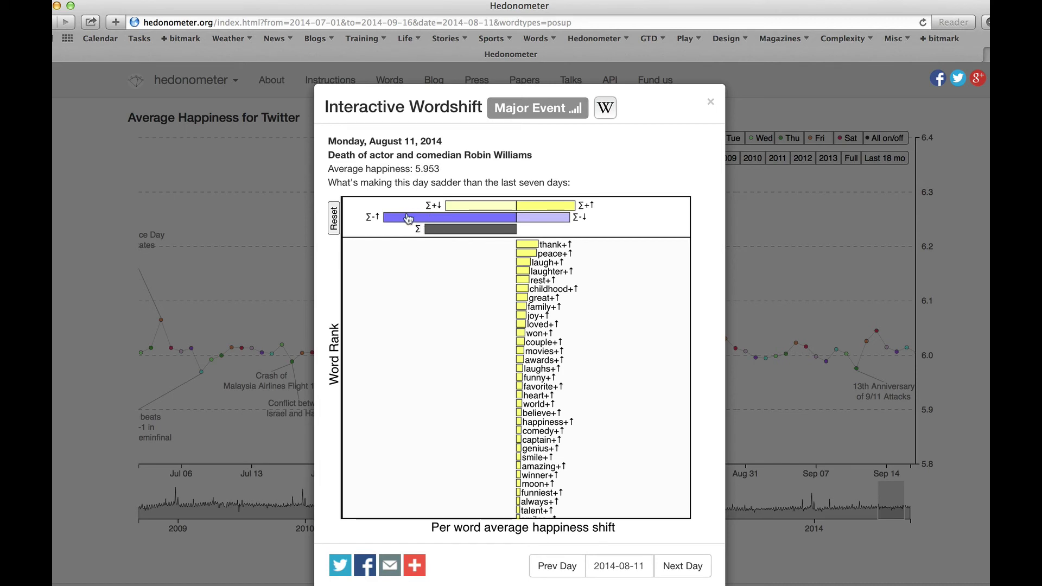
# - Show the August 11 word shift's Σ-↓ and Σ+↓ filters in turn, then restore all word types
pyautogui.click(548, 219)
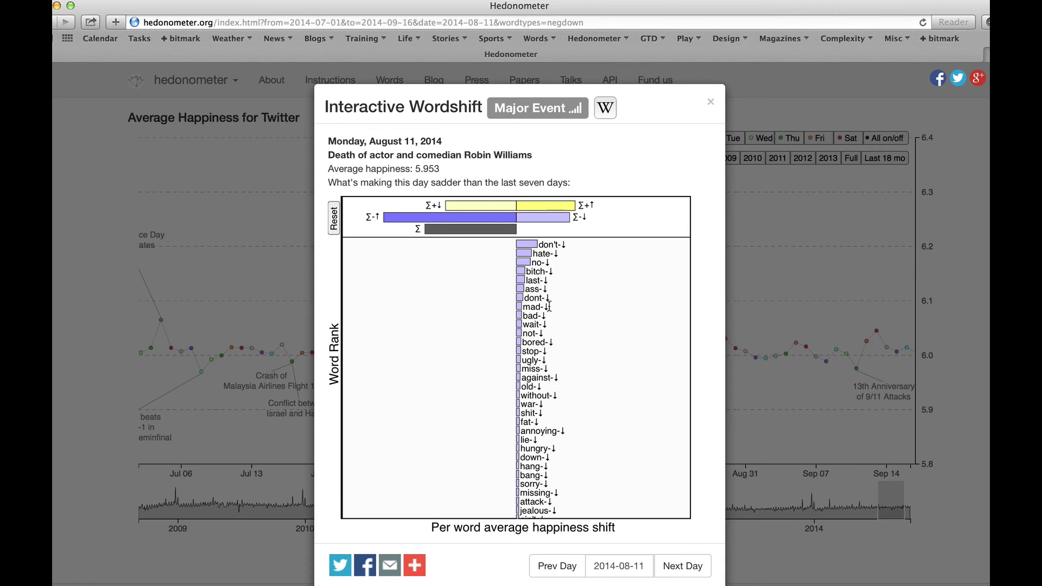
pyautogui.click(501, 209)
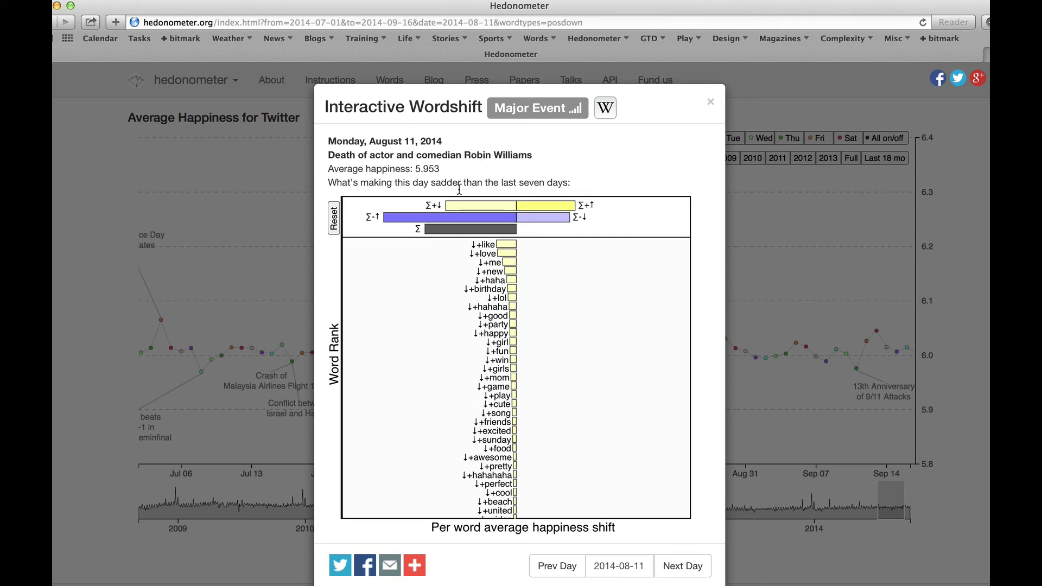
pyautogui.click(468, 233)
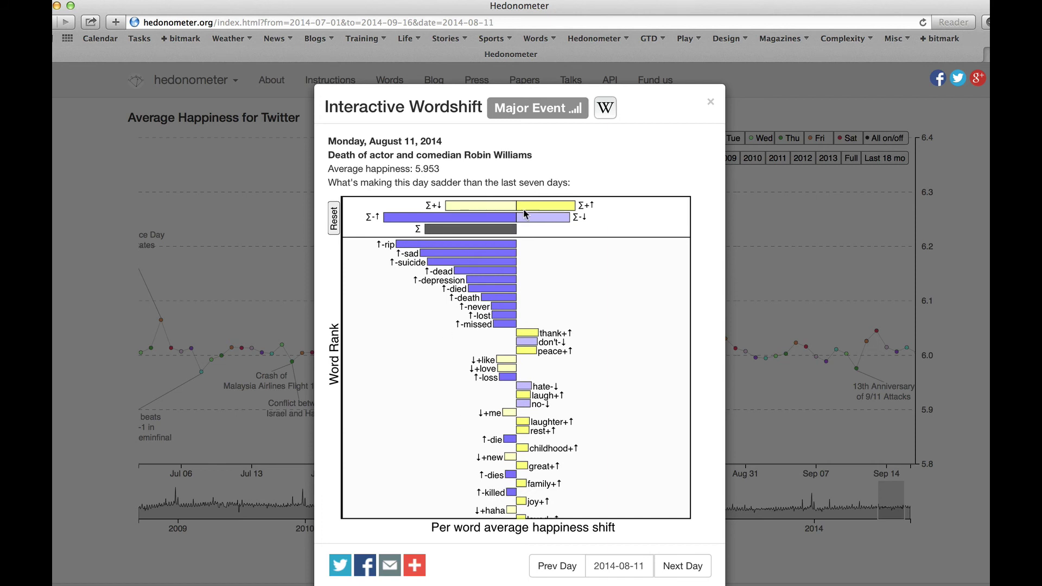
# - Filter the word shift to sad words rising in use (Σ-↑) and advance day by day to August 13, 2014
pyautogui.click(506, 220)
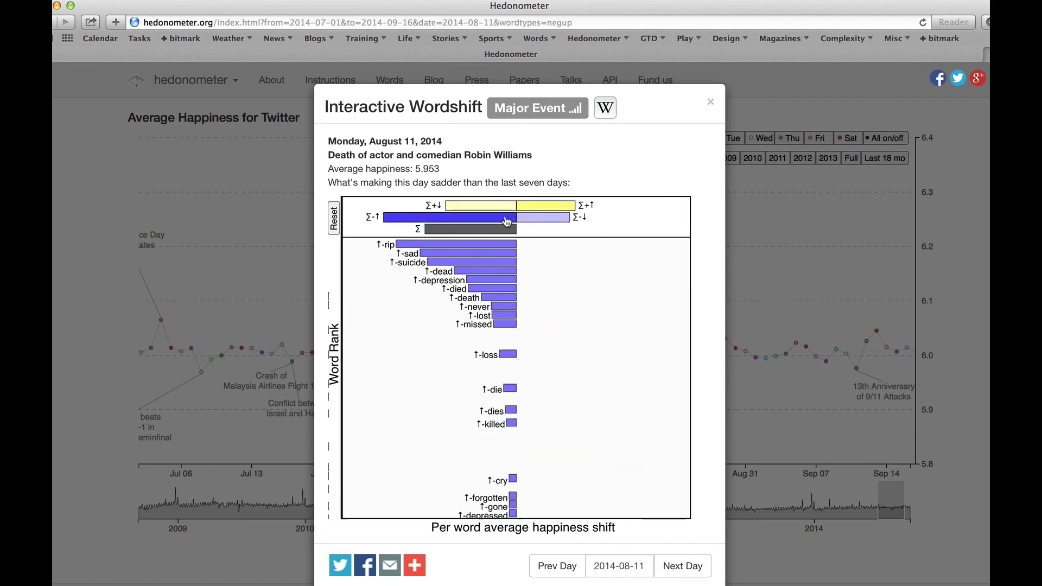
pyautogui.click(682, 566)
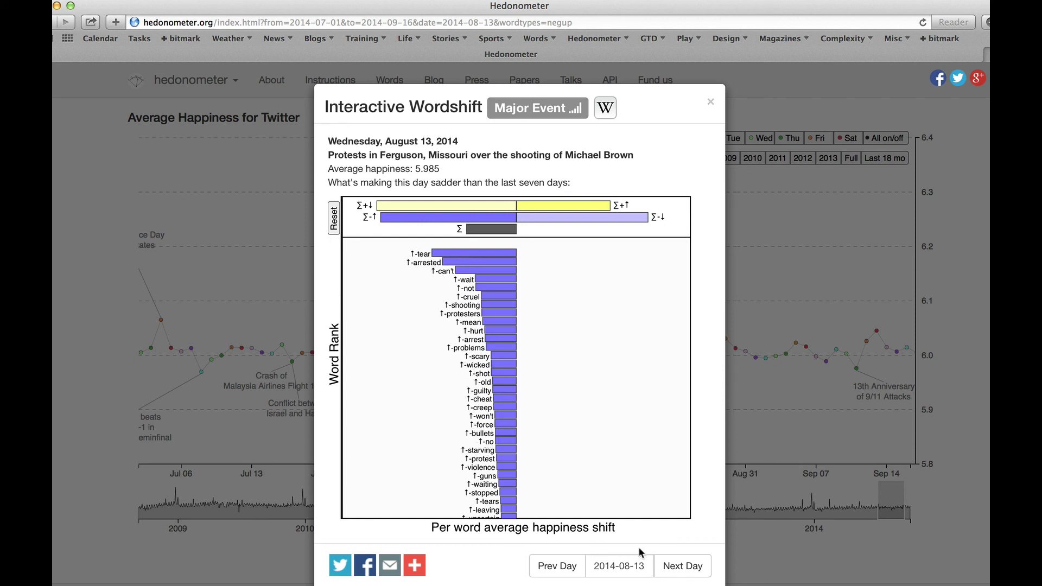
pyautogui.click(677, 568)
# - Close the word shift and open the Christmas Day 2013 word shift from its chart point
pyautogui.press('Escape')
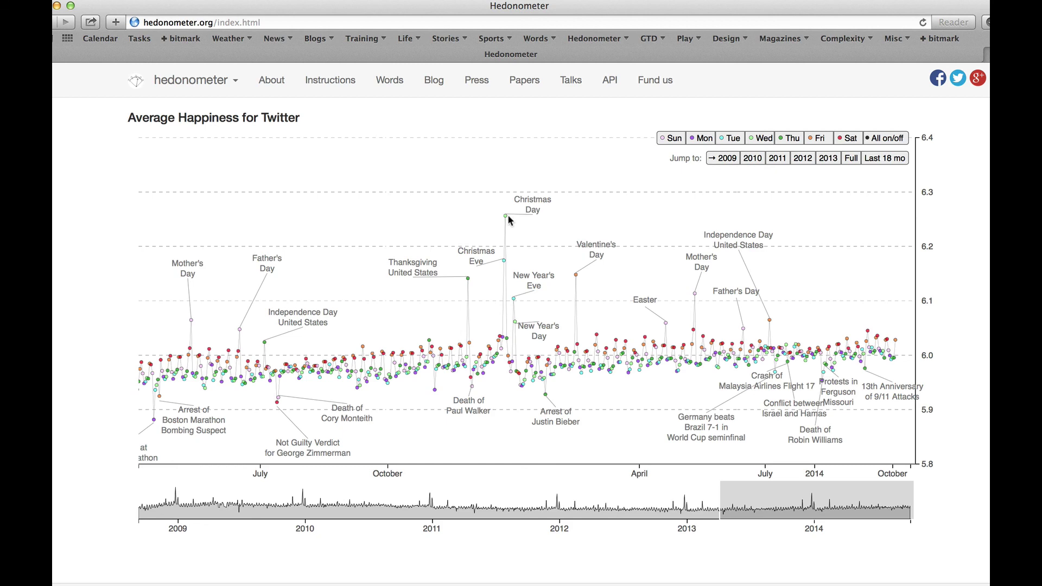
pyautogui.moveTo(507, 220)
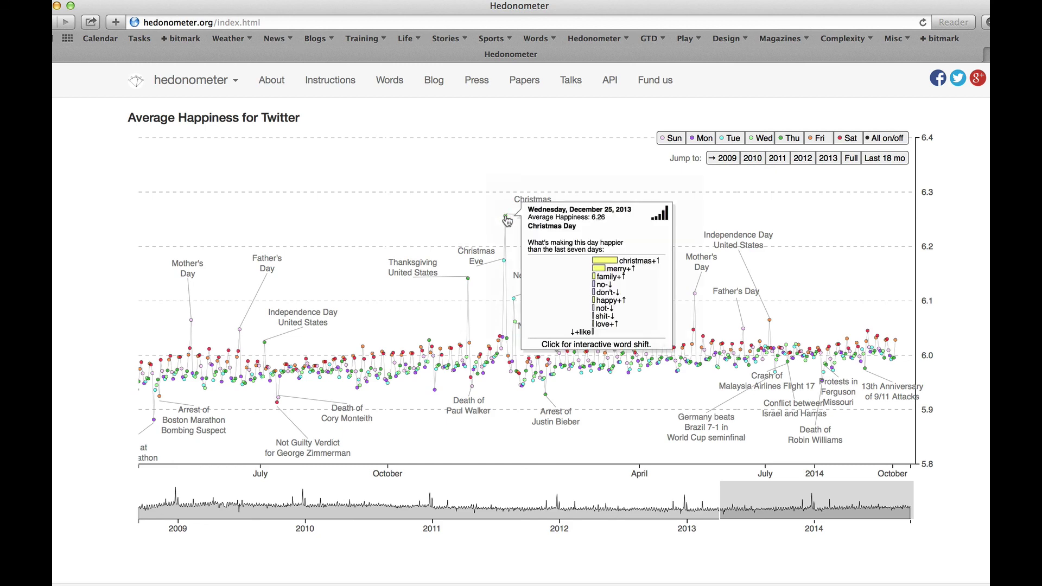
pyautogui.click(552, 233)
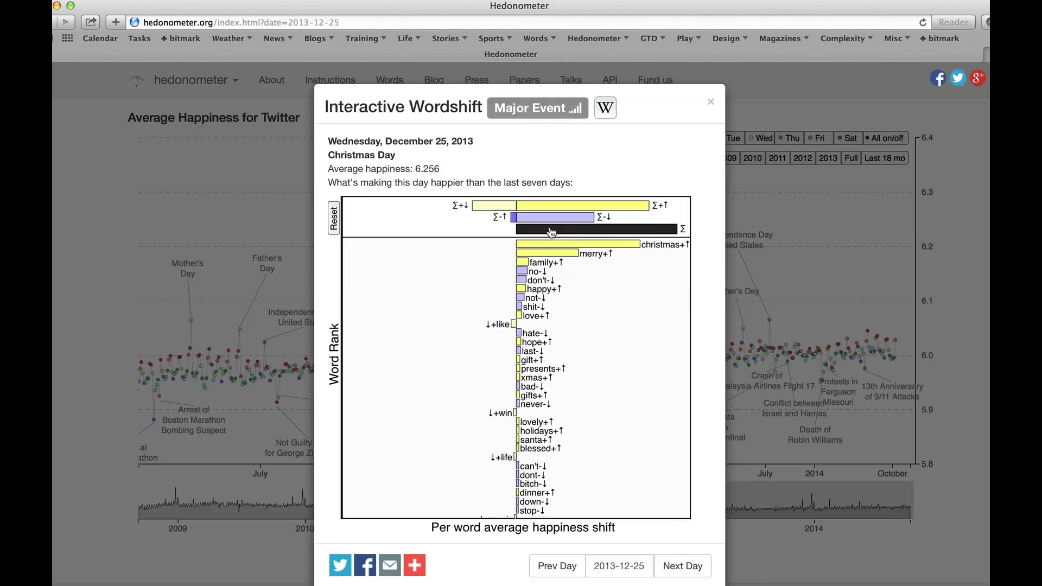